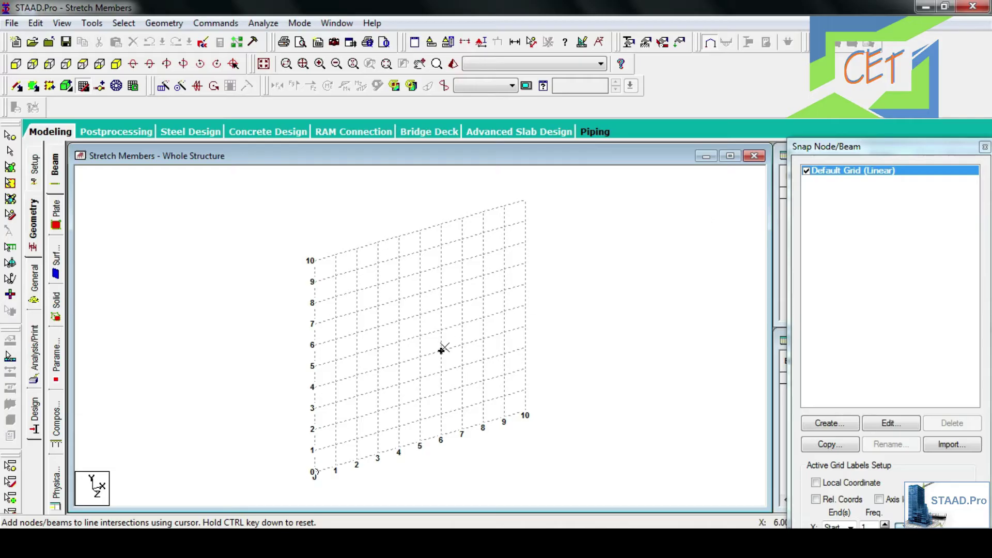
Add the remaining zigzag beams of the two-part frame, then hide the Default Grid (Linear)
{"action": "left_click", "coordinate": [440, 351]}
{"action": "left_click", "coordinate": [524, 326]}
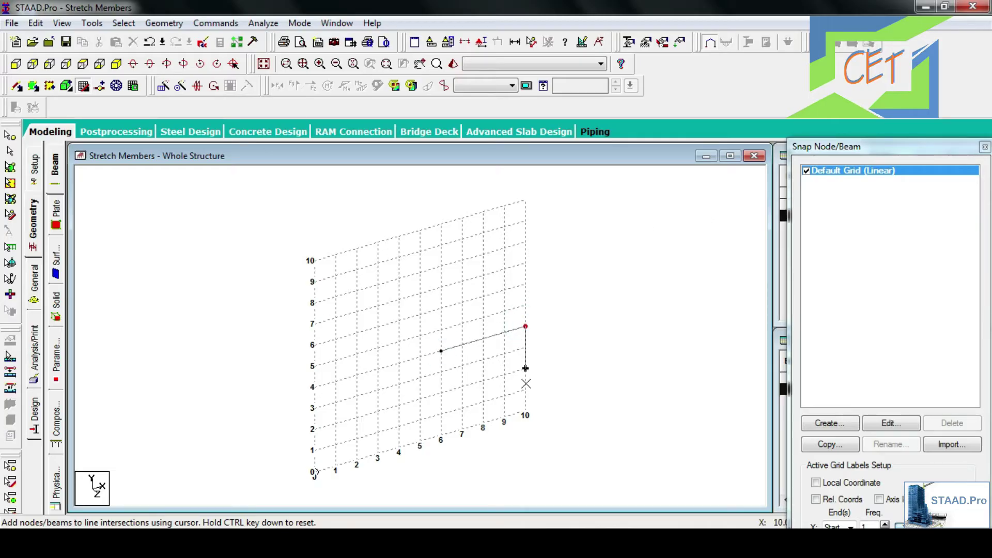
{"action": "left_click", "coordinate": [399, 426]}
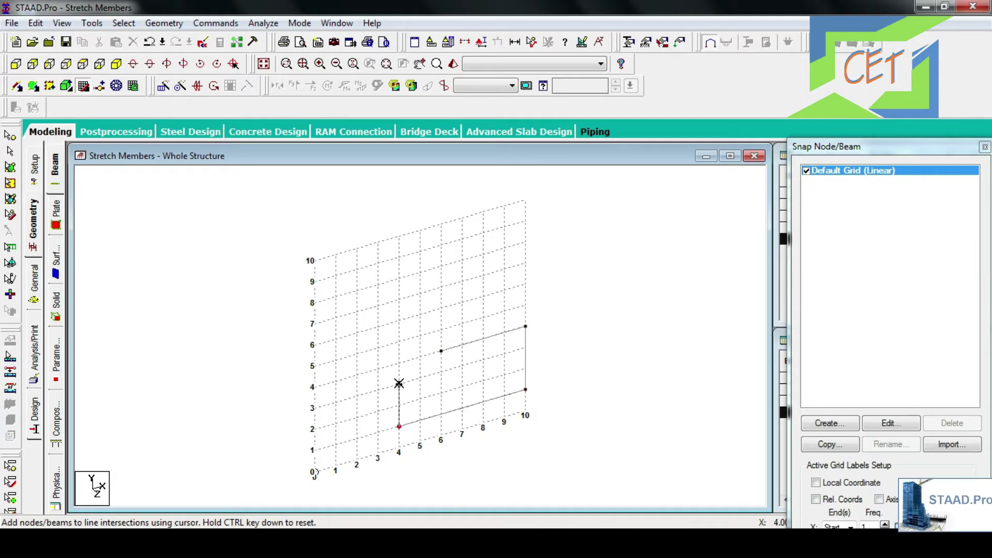
{"action": "left_click", "coordinate": [399, 278]}
{"action": "left_click", "coordinate": [357, 291]}
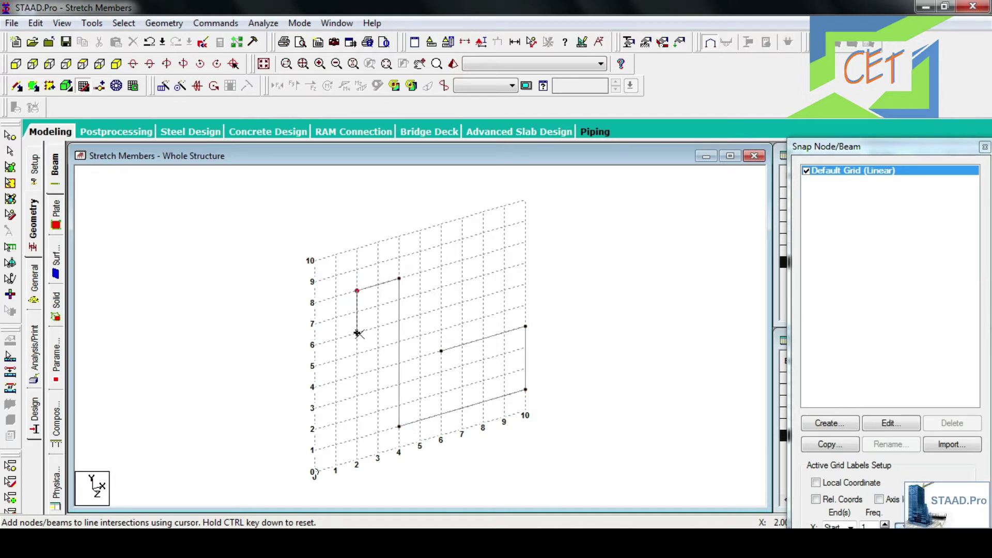
{"action": "left_click", "coordinate": [357, 352]}
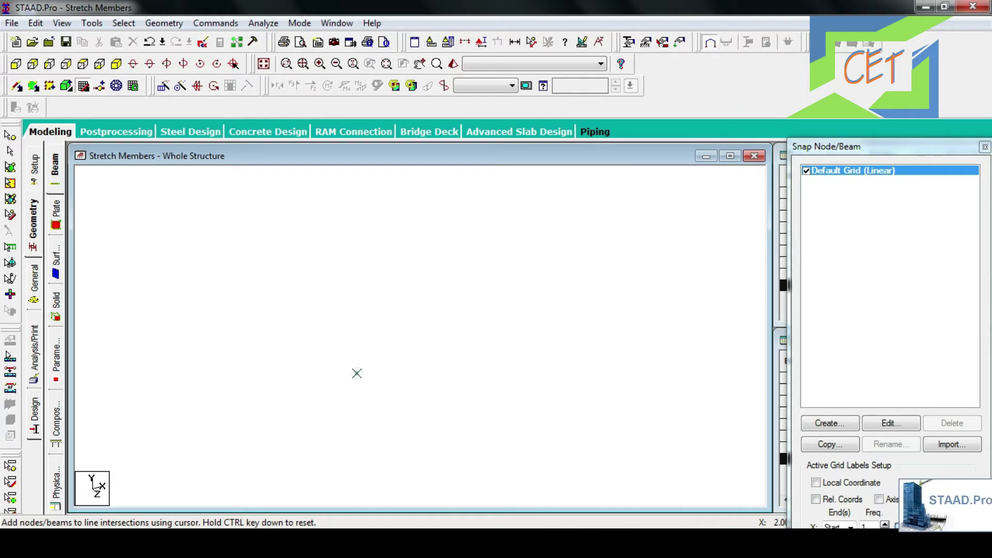
{"action": "left_click", "coordinate": [806, 170]}
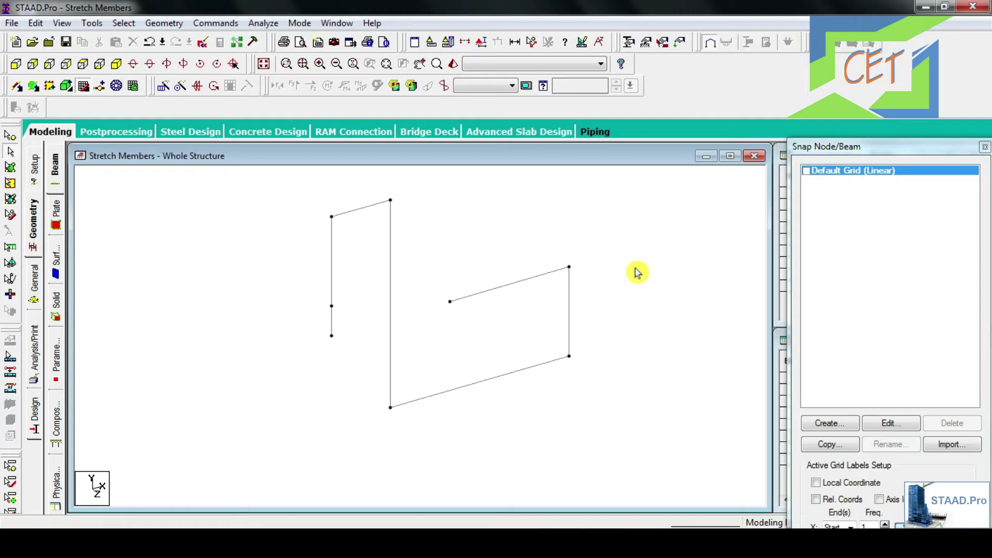
Switch to Front View and select the upper horizontal beam of the right frame
{"action": "left_click", "coordinate": [16, 64]}
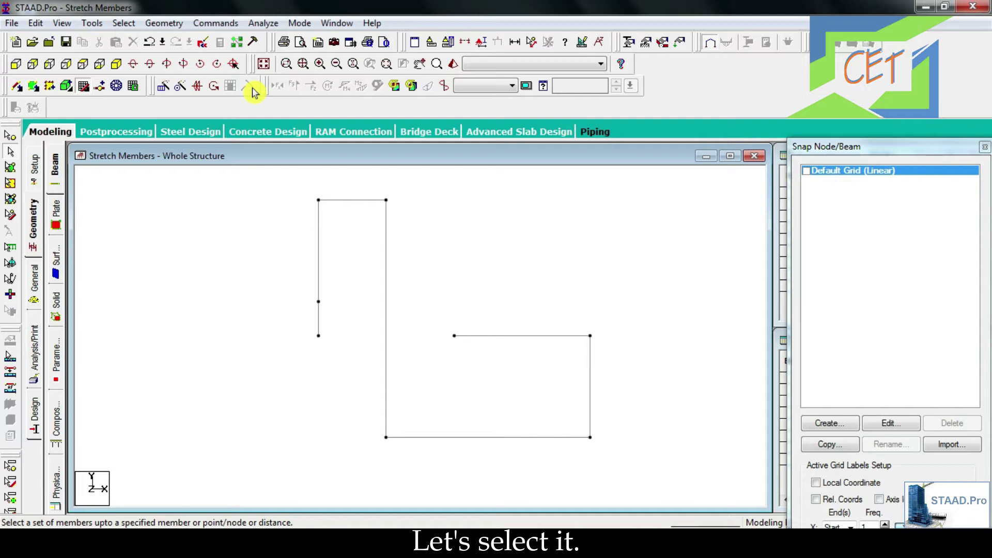
{"action": "left_click", "coordinate": [485, 335]}
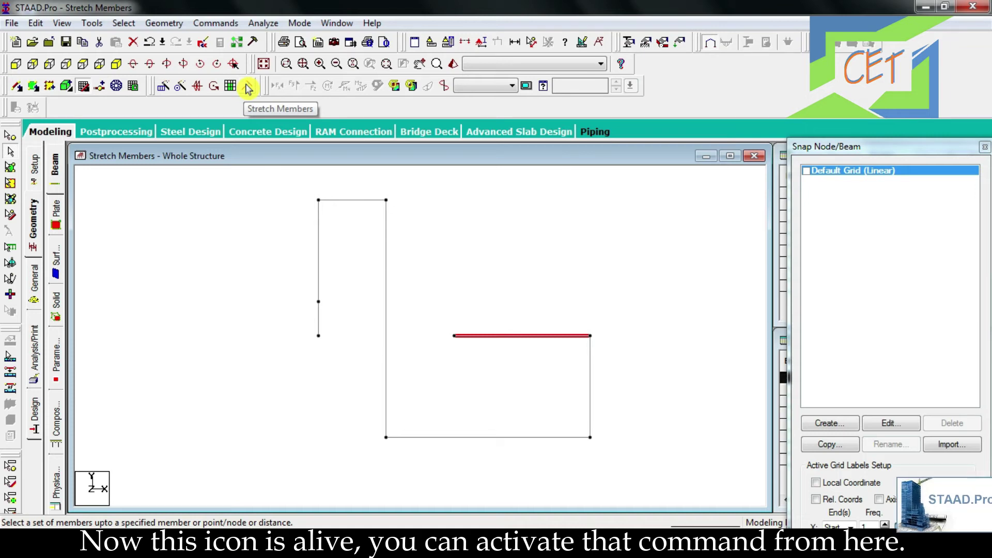
Open Geometry > Stretch Selected Member(s) for beam 1 and move its dialog to the centre
{"action": "left_click", "coordinate": [161, 23]}
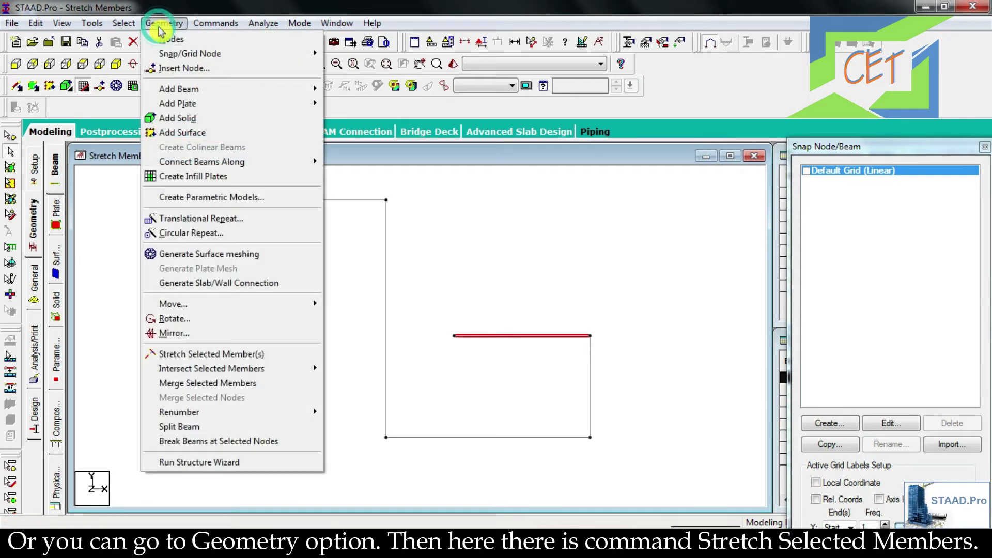
{"action": "left_click", "coordinate": [211, 359]}
{"action": "left_click_drag", "start_coordinate": [757, 40], "coordinate": [569, 58]}
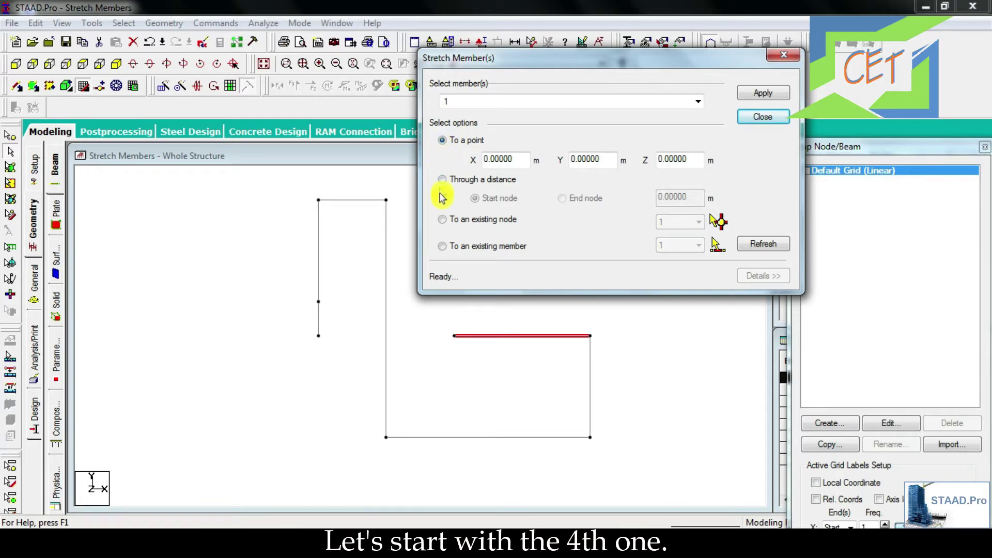
Stretch beam 1 to existing member 4, then undo the stretch
{"action": "left_click", "coordinate": [442, 247]}
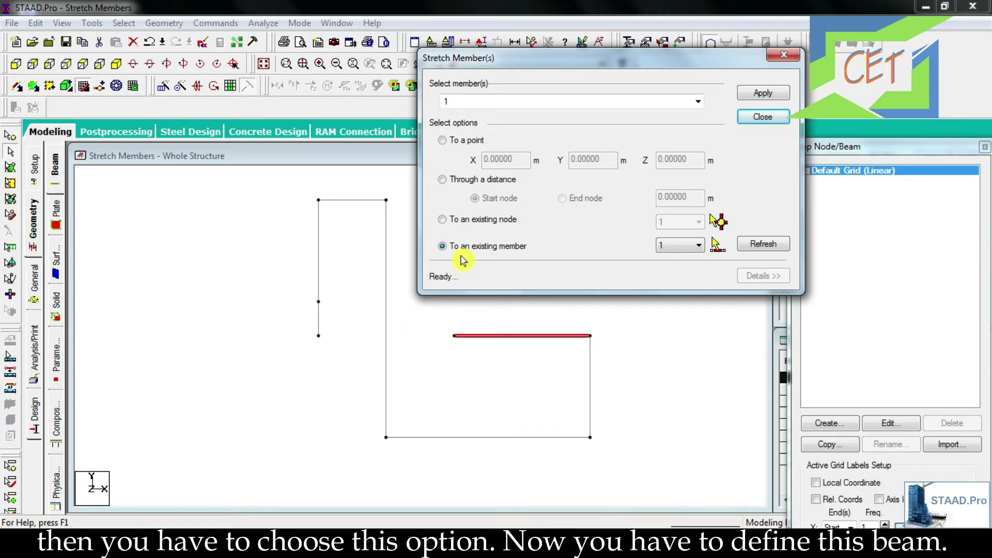
{"action": "left_click", "coordinate": [717, 247]}
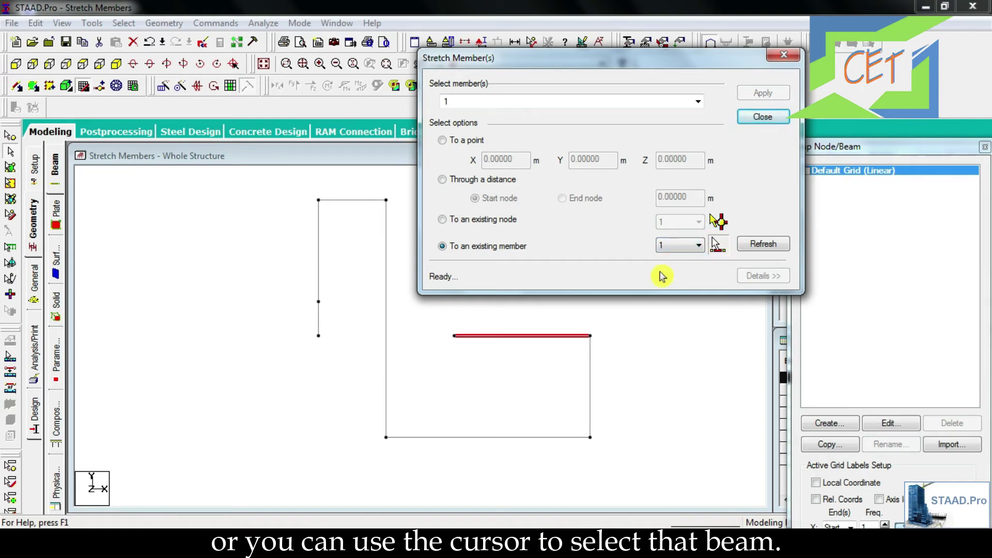
{"action": "left_click", "coordinate": [386, 355]}
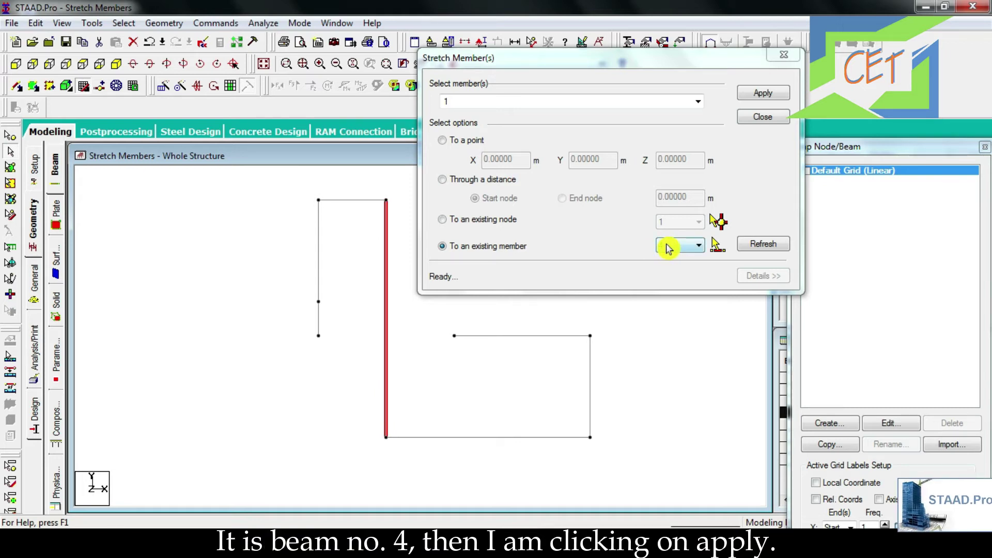
{"action": "left_click", "coordinate": [744, 101]}
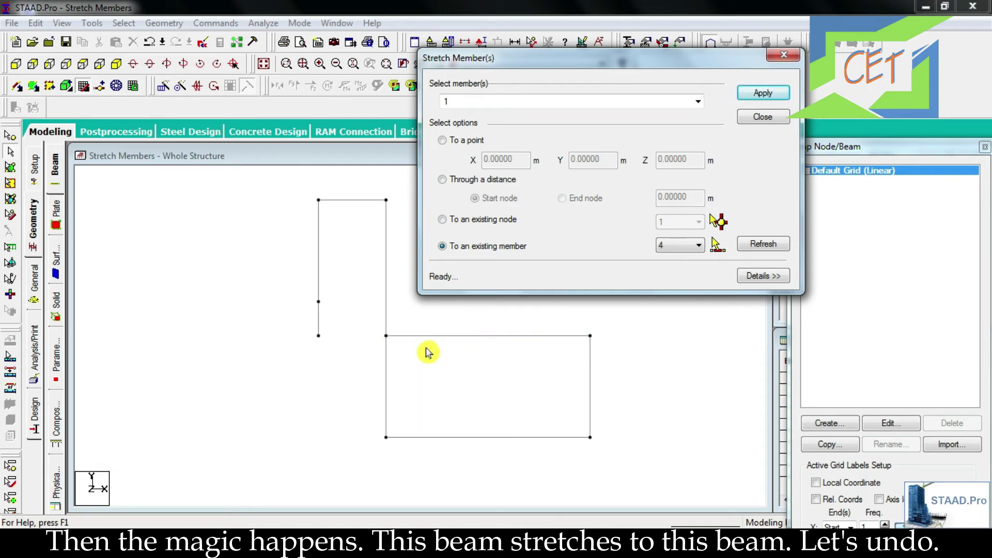
{"action": "key", "text": "ctrl+z"}
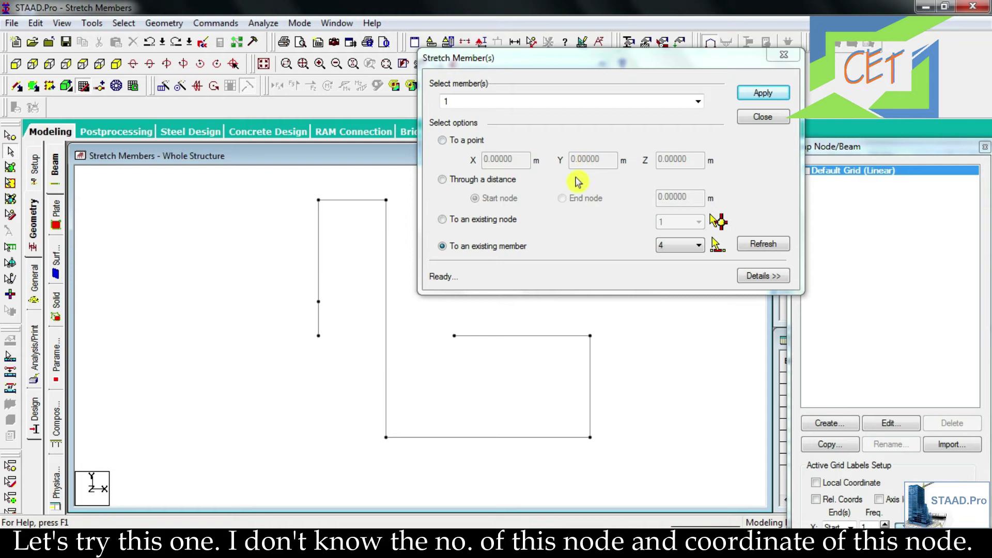
Stretch beam 1 to existing node 8, undo it, and close the dialog
{"action": "left_click", "coordinate": [442, 219]}
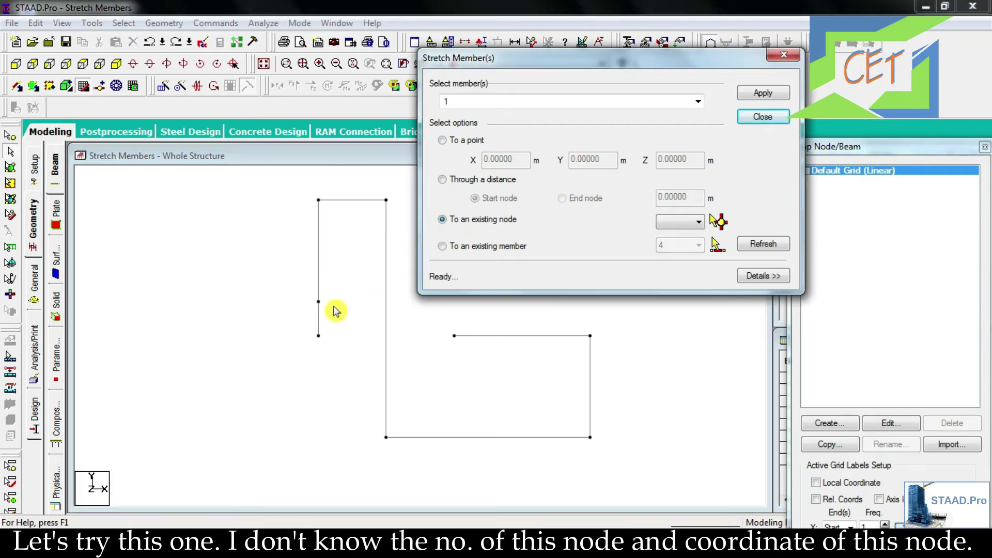
{"action": "left_click", "coordinate": [719, 222]}
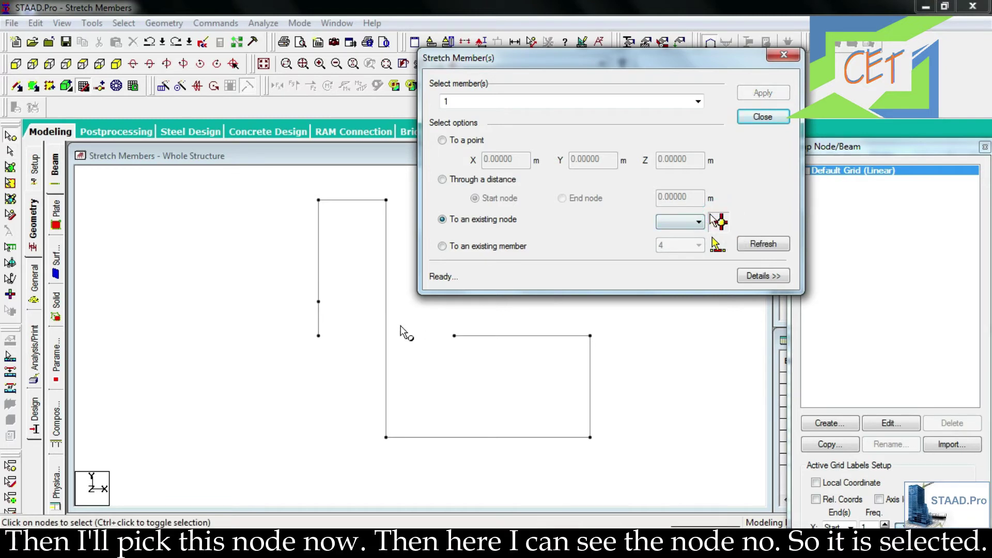
{"action": "left_click", "coordinate": [319, 336]}
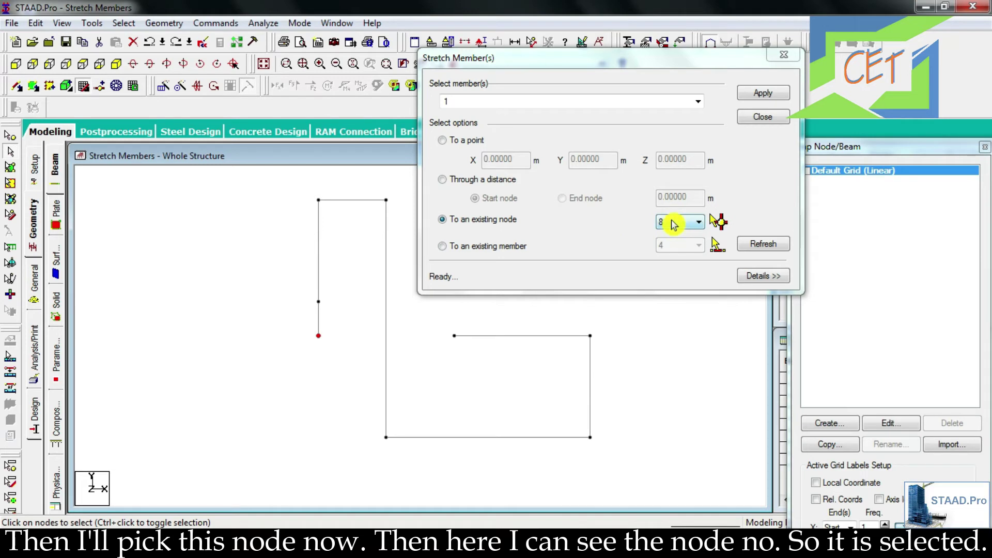
{"action": "left_click", "coordinate": [747, 93]}
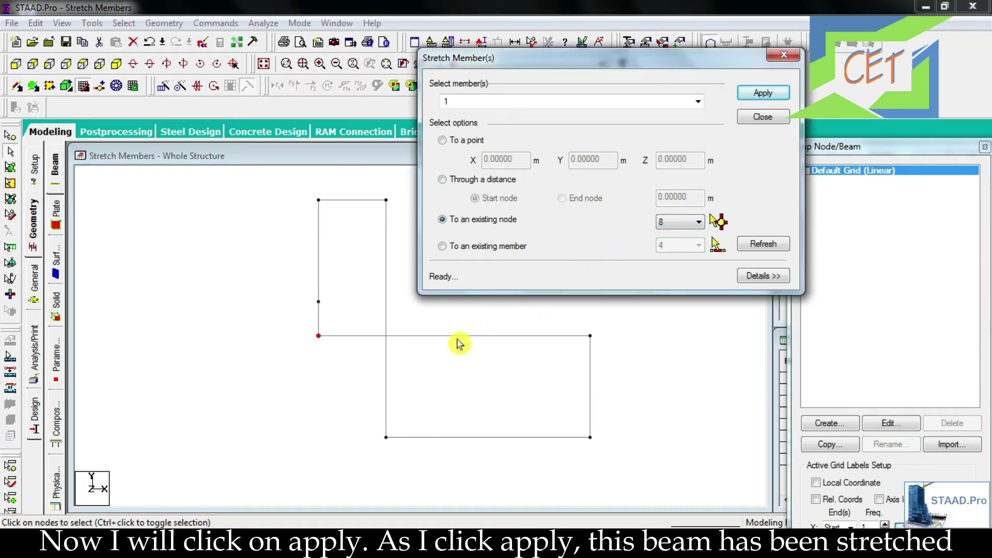
{"action": "left_click", "coordinate": [356, 368]}
{"action": "key", "text": "ctrl+z"}
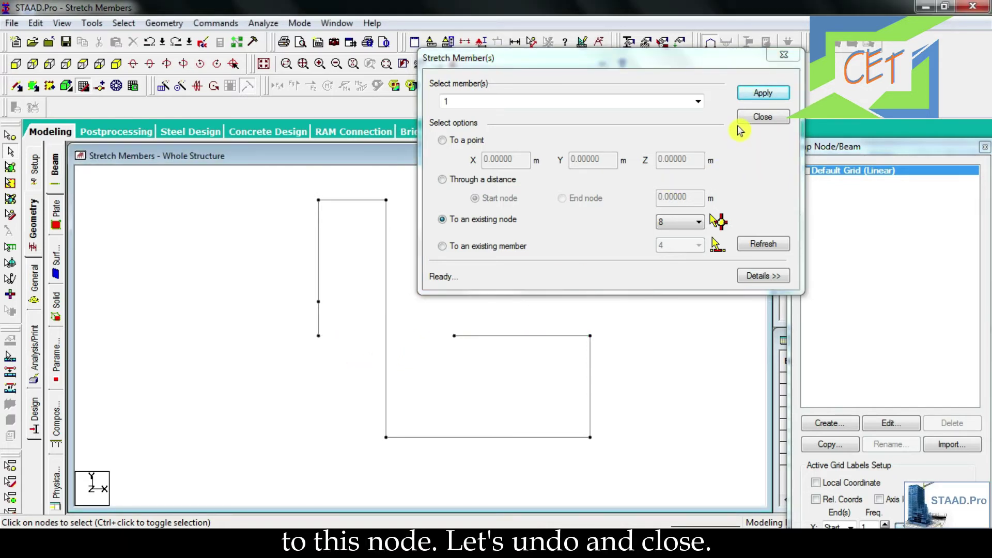
{"action": "left_click", "coordinate": [761, 117]}
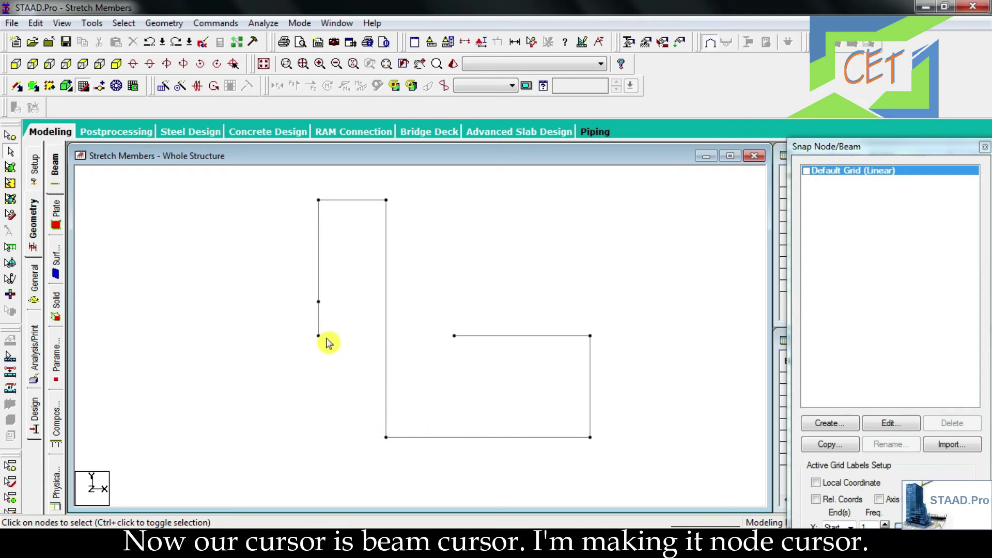
Read node 8's coordinates (X 2, Y 4, Z 0), then reselect upper horizontal beam 1
{"action": "left_click", "coordinate": [10, 135]}
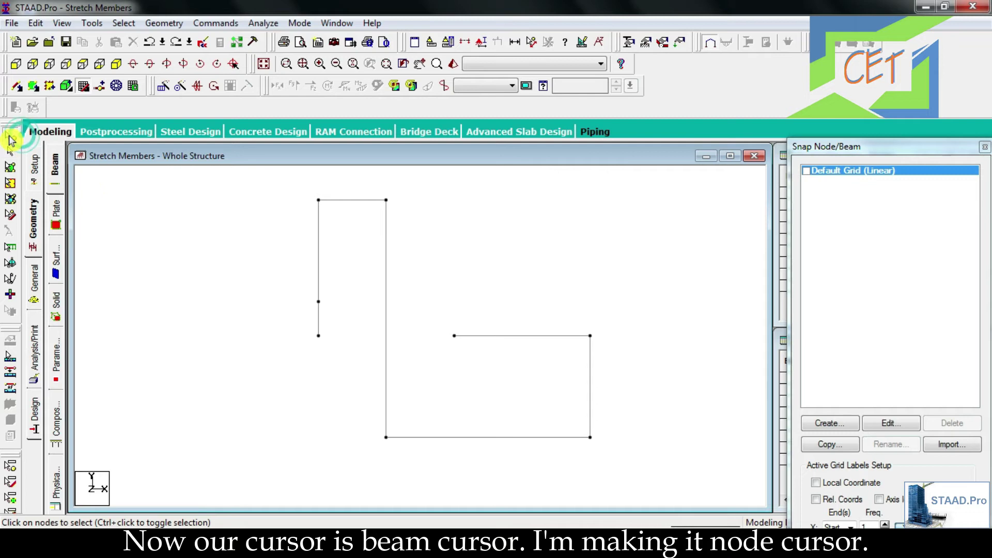
{"action": "double_click", "coordinate": [314, 335]}
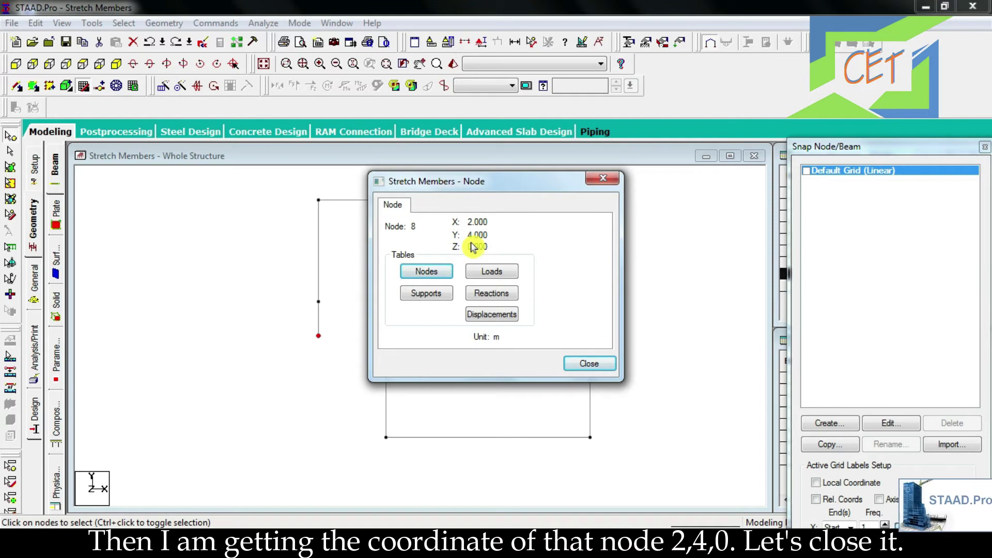
{"action": "left_click", "coordinate": [588, 367]}
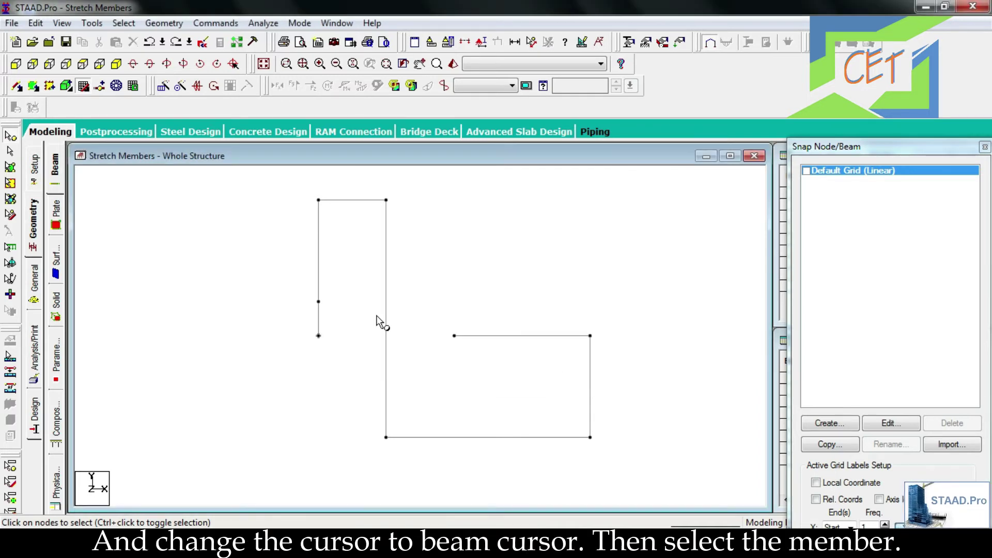
{"action": "left_click", "coordinate": [10, 167]}
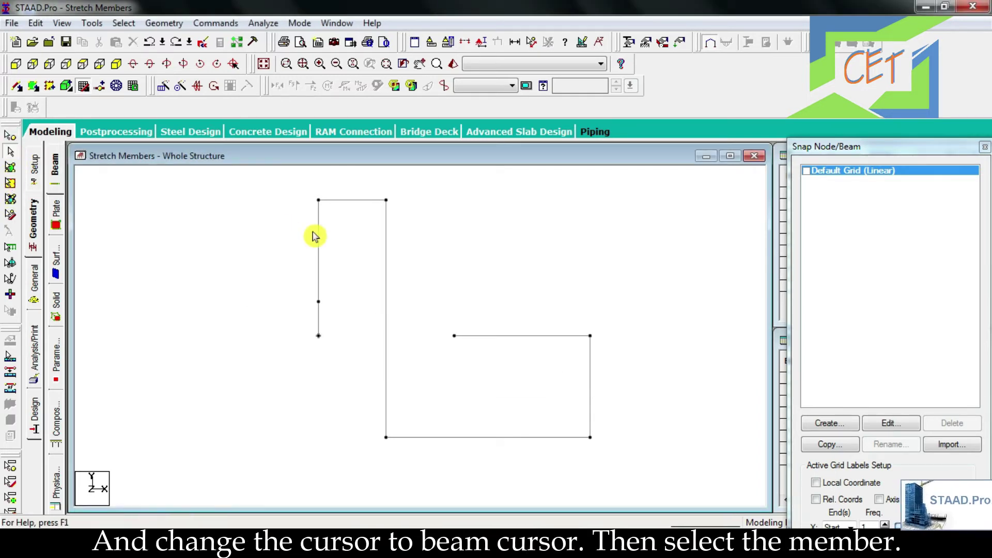
{"action": "left_click", "coordinate": [488, 334]}
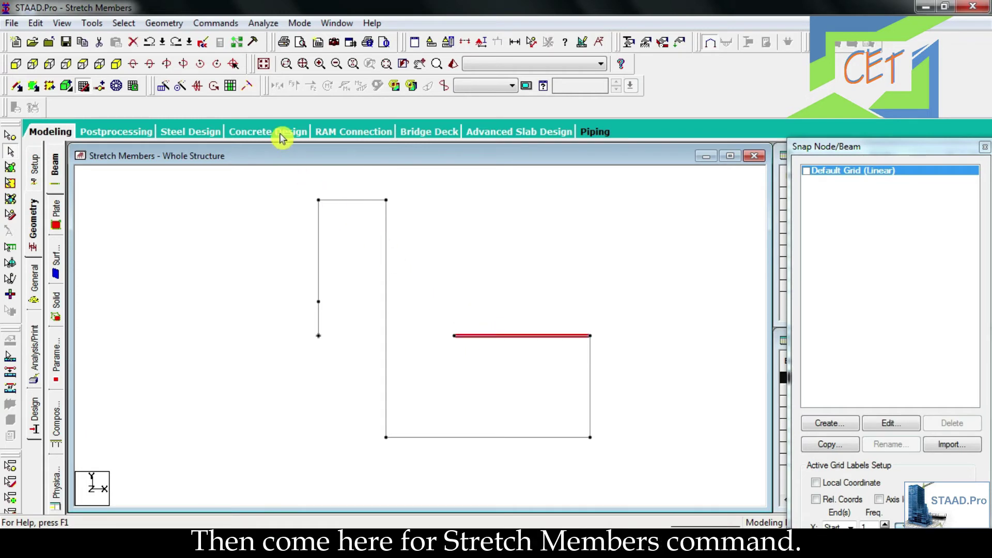
Stretch beam 1 to the point X 2, Y 4, Z 0, then close the stretch window
{"action": "left_click", "coordinate": [251, 89]}
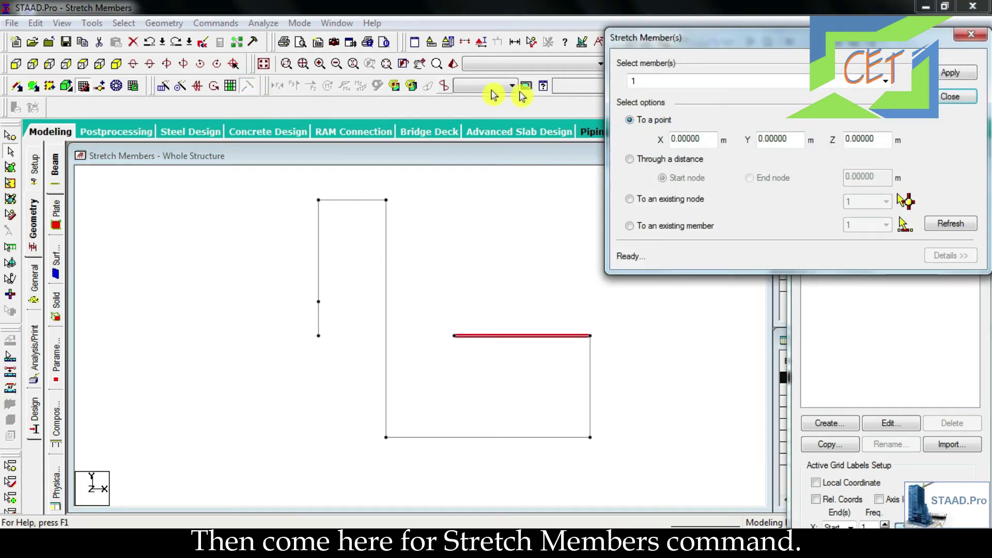
{"action": "left_click_drag", "start_coordinate": [735, 50], "coordinate": [543, 73]}
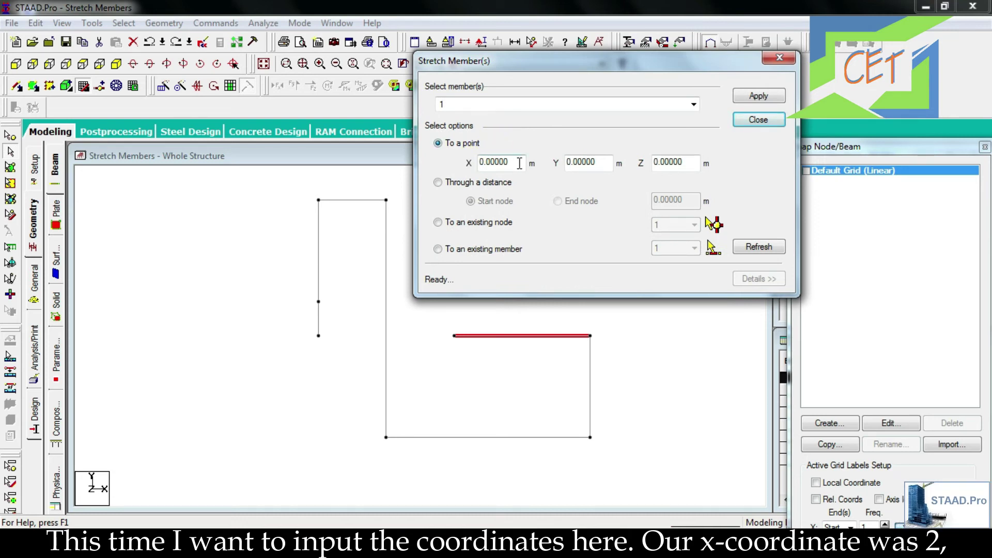
{"action": "left_click_drag", "start_coordinate": [520, 163], "coordinate": [478, 160]}
{"action": "type", "text": "2"}
{"action": "double_click", "coordinate": [587, 161]}
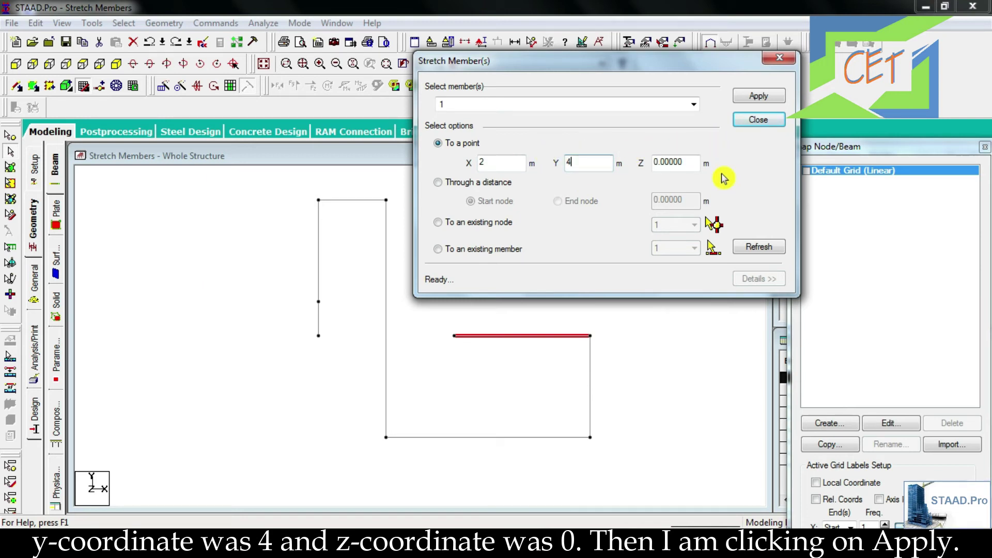
{"action": "left_click", "coordinate": [750, 100]}
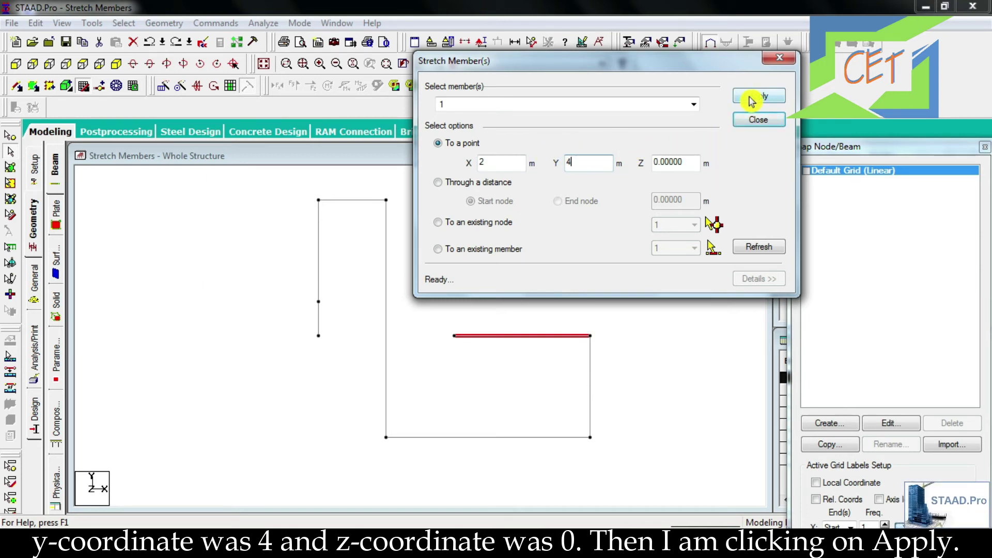
{"action": "left_click", "coordinate": [370, 343]}
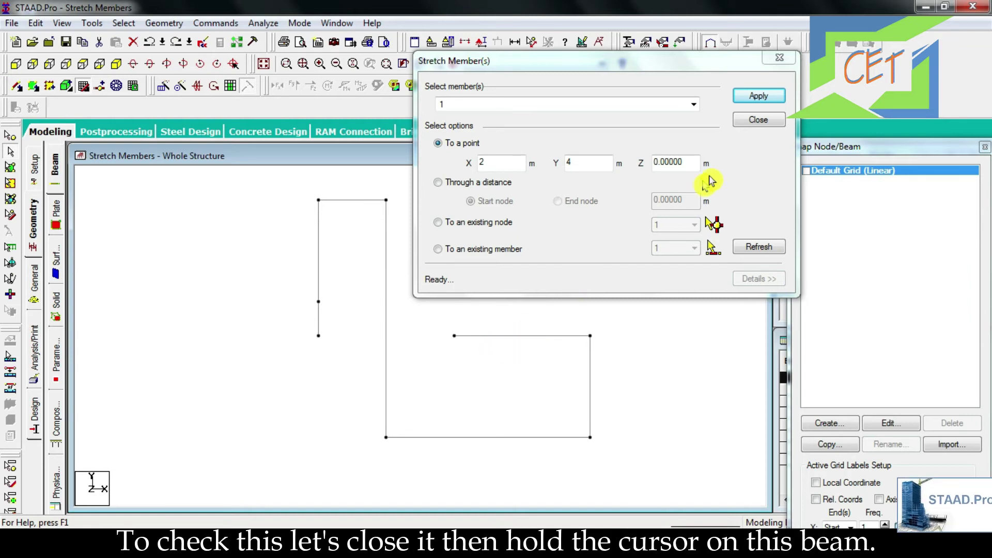
{"action": "left_click", "coordinate": [750, 126]}
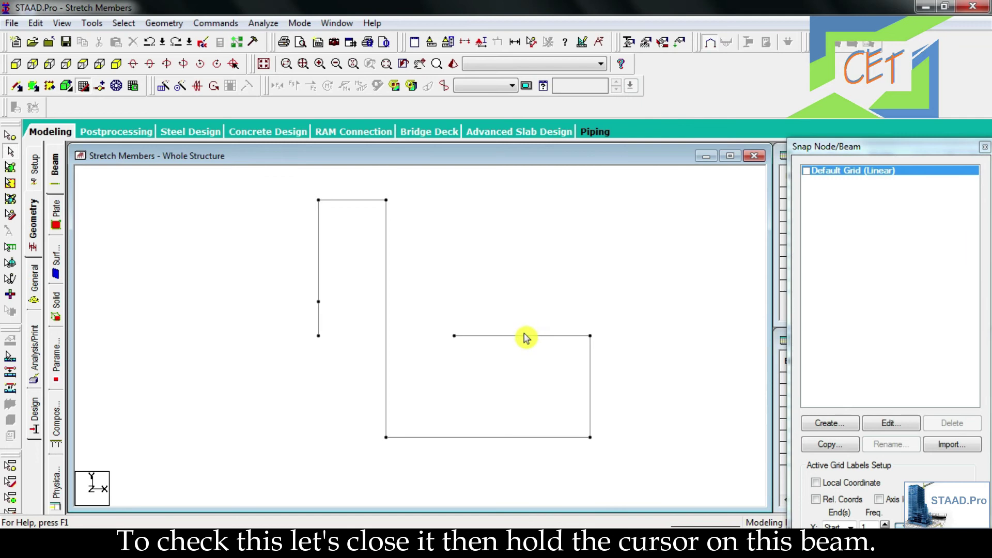
Select beam 1 and bring up the Stretch Members dialog
{"action": "mouse_move", "coordinate": [527, 339]}
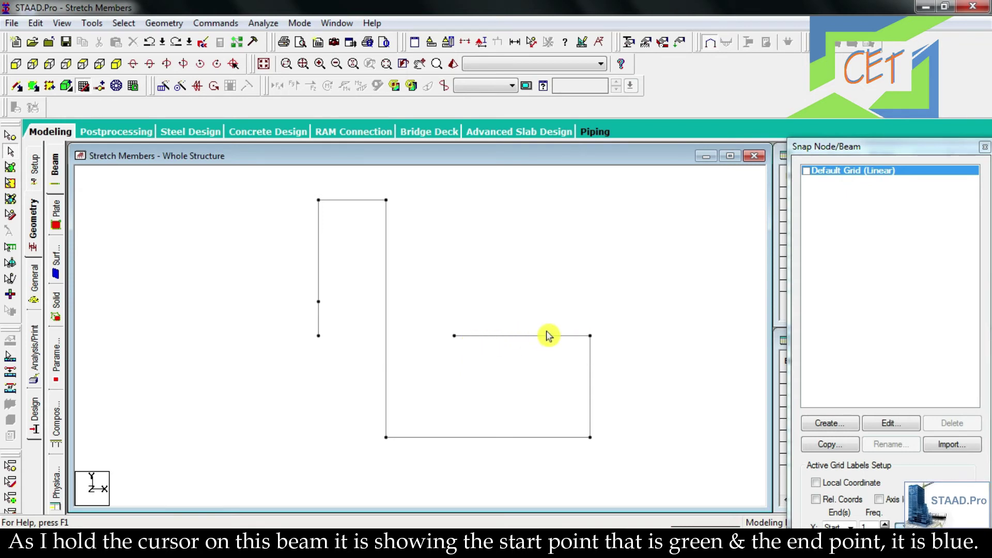
{"action": "left_click", "coordinate": [582, 340]}
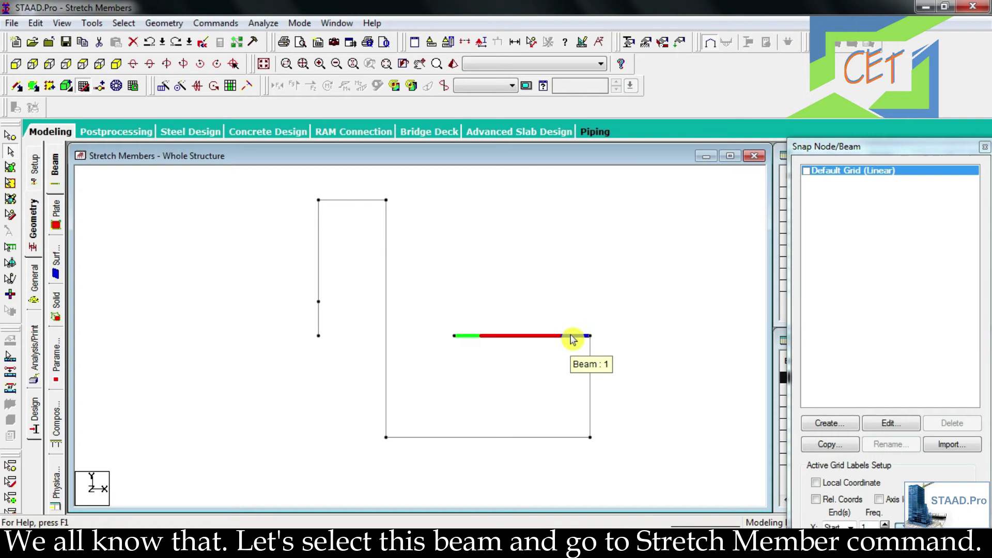
{"action": "left_click", "coordinate": [249, 86]}
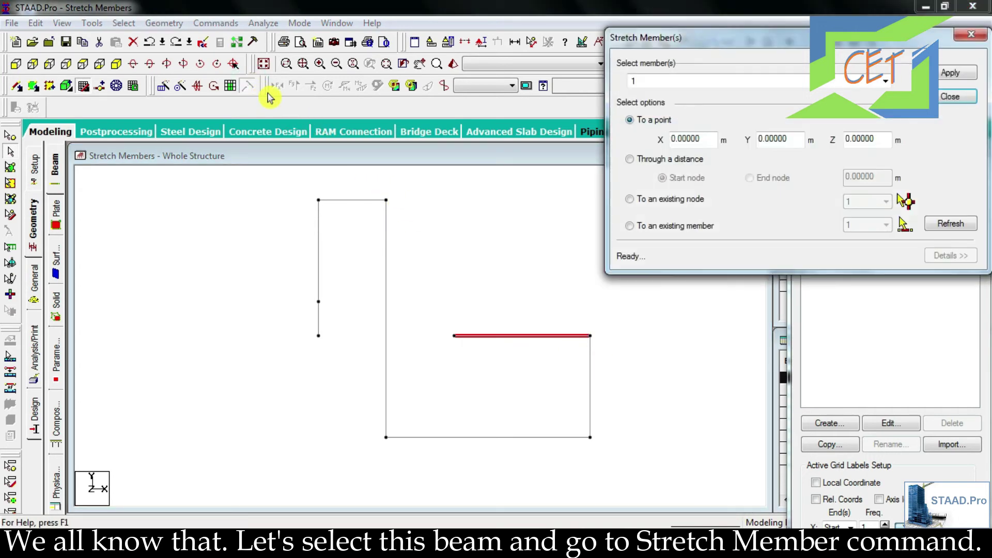
{"action": "left_click_drag", "start_coordinate": [734, 41], "coordinate": [573, 71]}
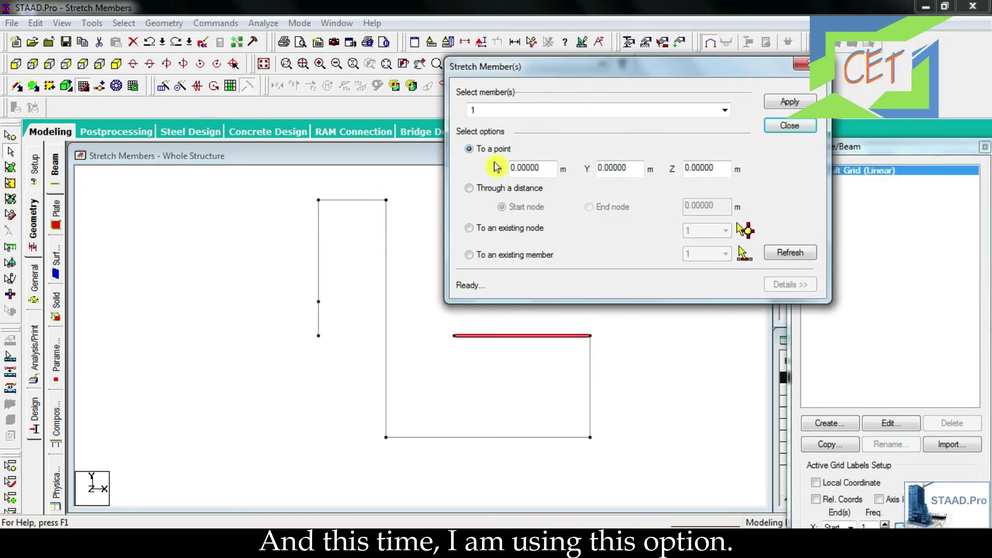
Stretch beam 1 through a distance of -2 at its start node, then close the dialog
{"action": "left_click", "coordinate": [469, 189]}
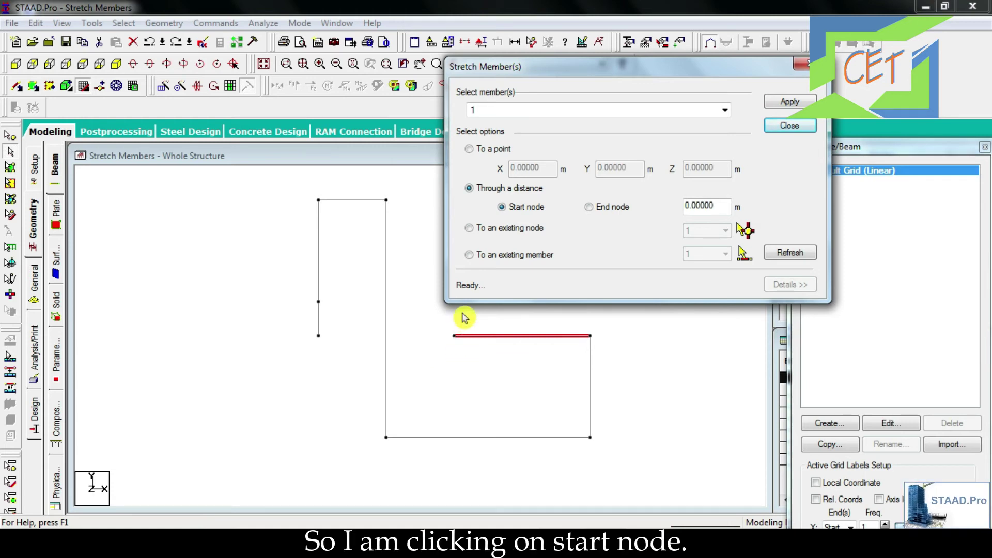
{"action": "left_click", "coordinate": [501, 208]}
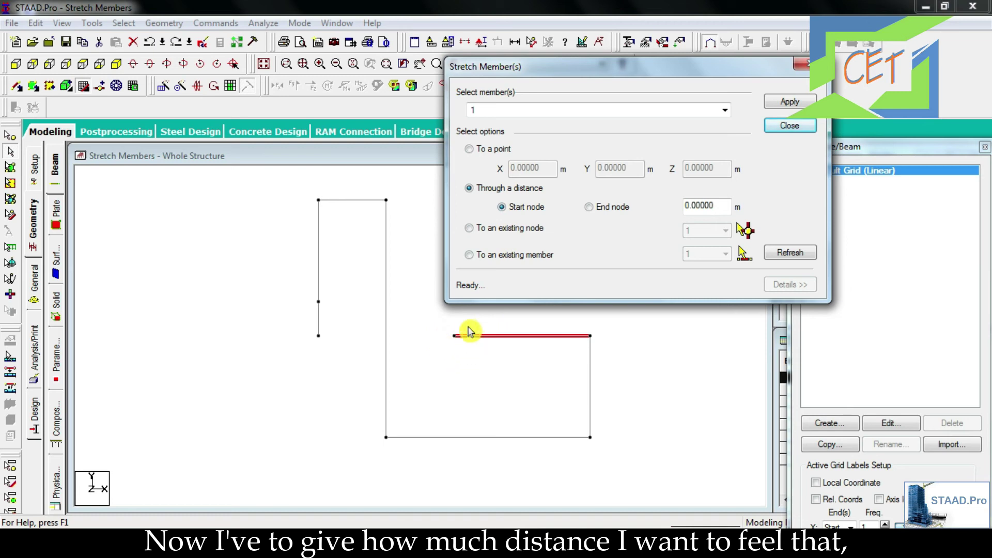
{"action": "left_click", "coordinate": [432, 332]}
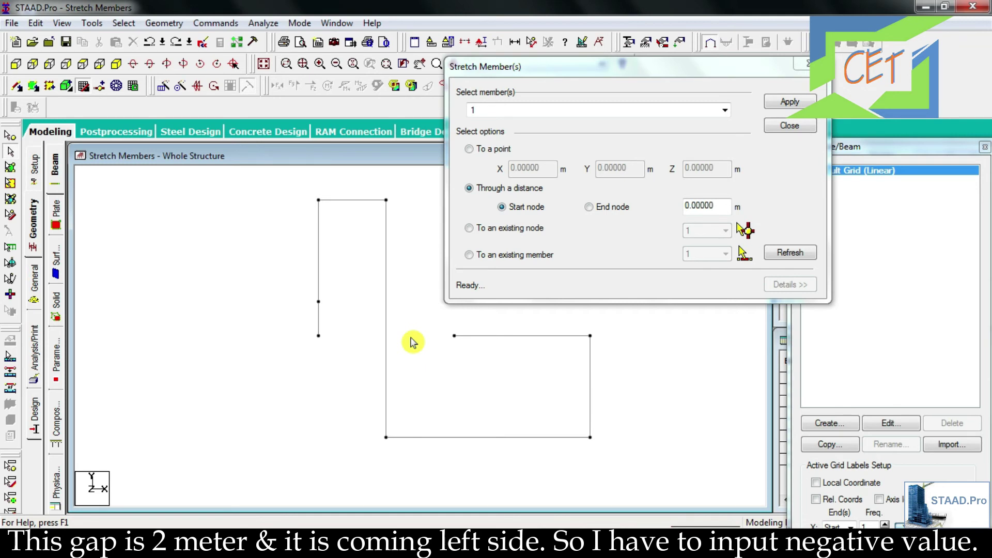
{"action": "double_click", "coordinate": [715, 205]}
{"action": "type", "text": "-"}
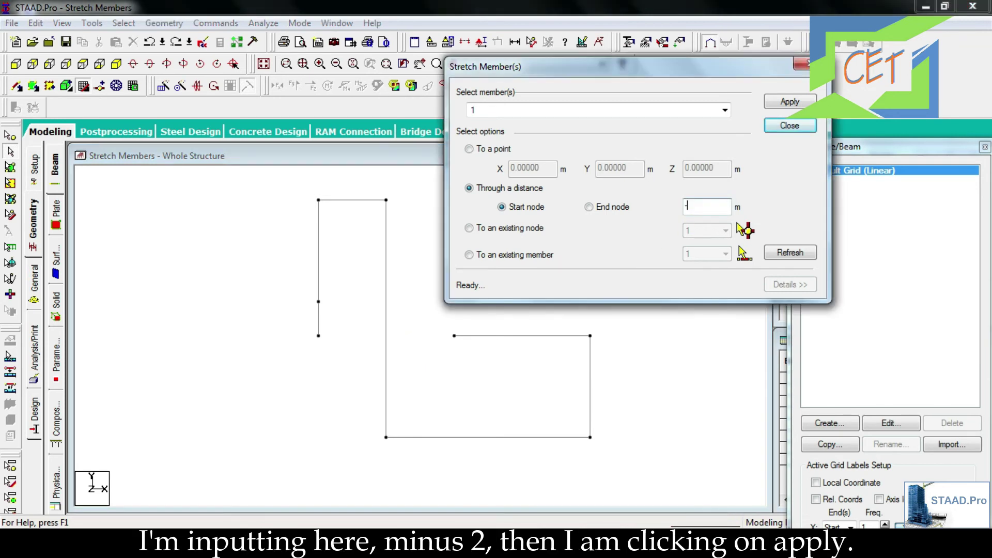
{"action": "type", "text": "2"}
{"action": "left_click", "coordinate": [780, 106]}
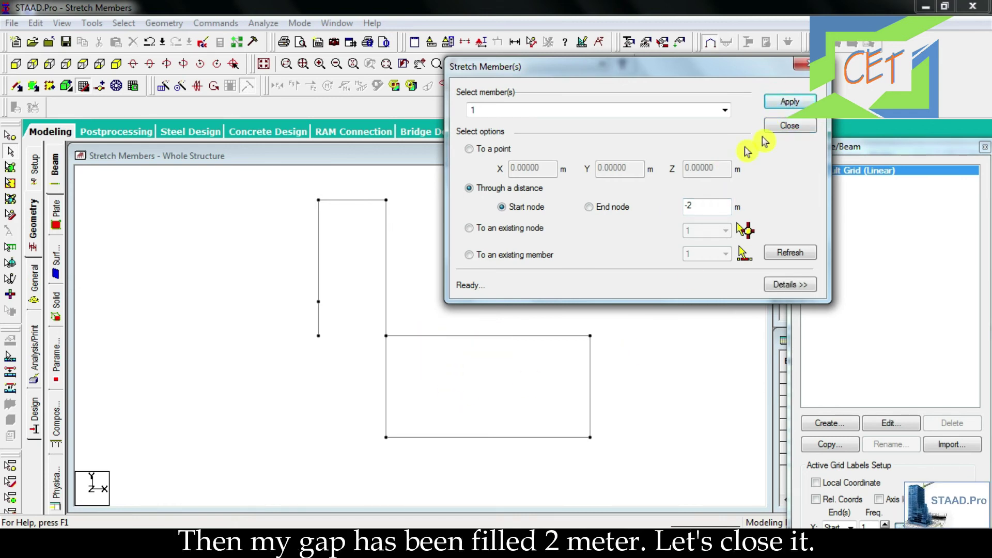
{"action": "left_click", "coordinate": [775, 128]}
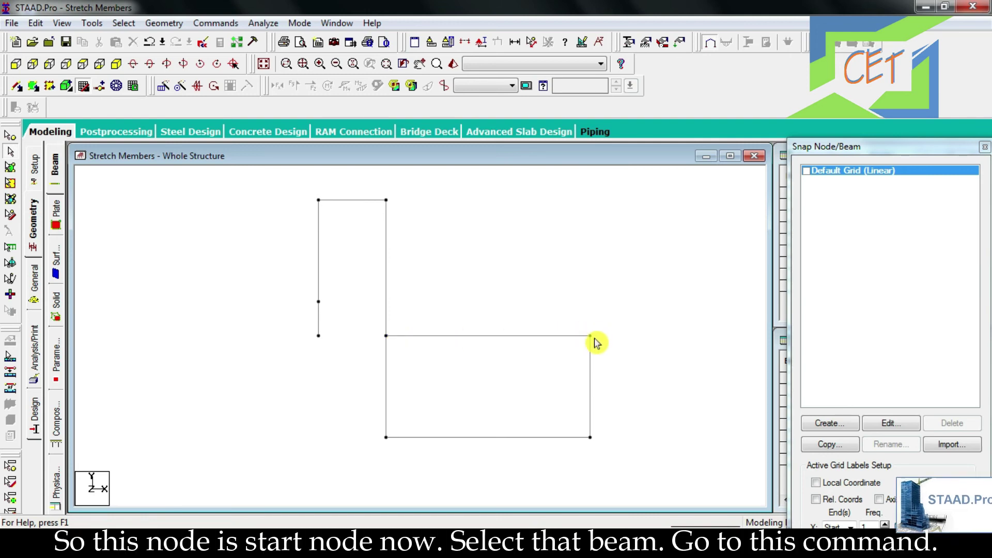
Stretch beam 1 through a distance of -1 at its end node, then close the dialog
{"action": "left_click", "coordinate": [575, 336]}
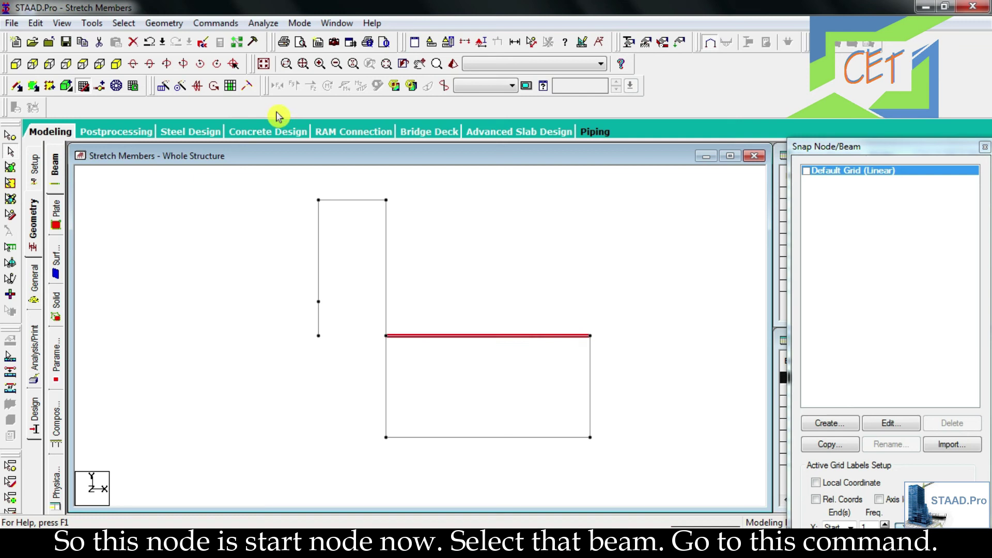
{"action": "left_click", "coordinate": [253, 89]}
{"action": "left_click_drag", "start_coordinate": [644, 40], "coordinate": [492, 69]}
{"action": "left_click", "coordinate": [478, 189]}
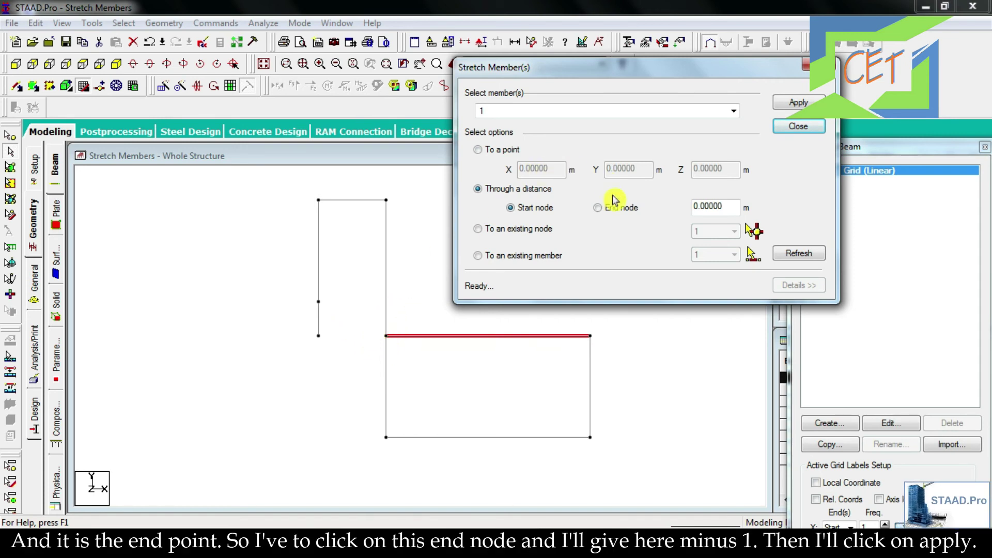
{"action": "left_click", "coordinate": [599, 208]}
{"action": "double_click", "coordinate": [721, 207]}
{"action": "type", "text": "-1"}
{"action": "left_click", "coordinate": [798, 102]}
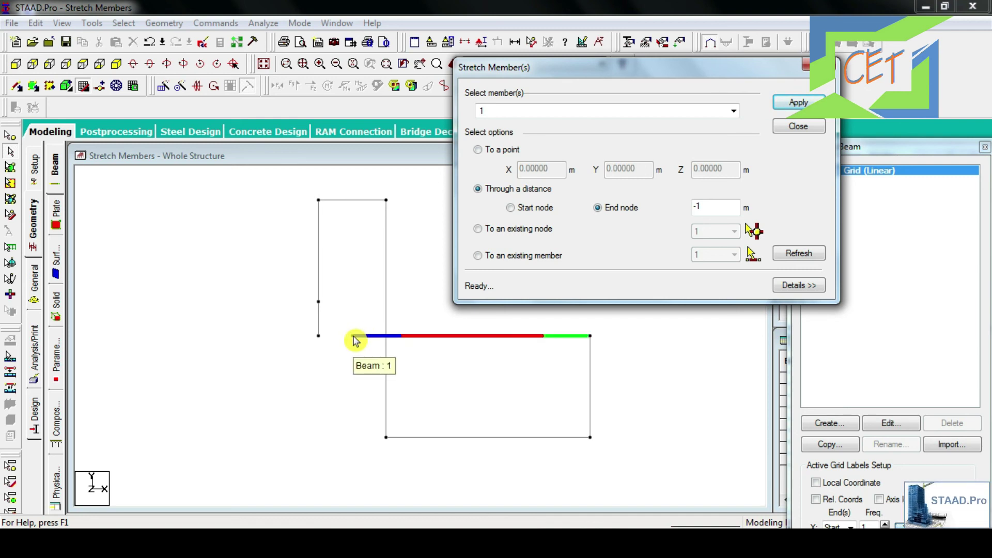
{"action": "left_click", "coordinate": [788, 128]}
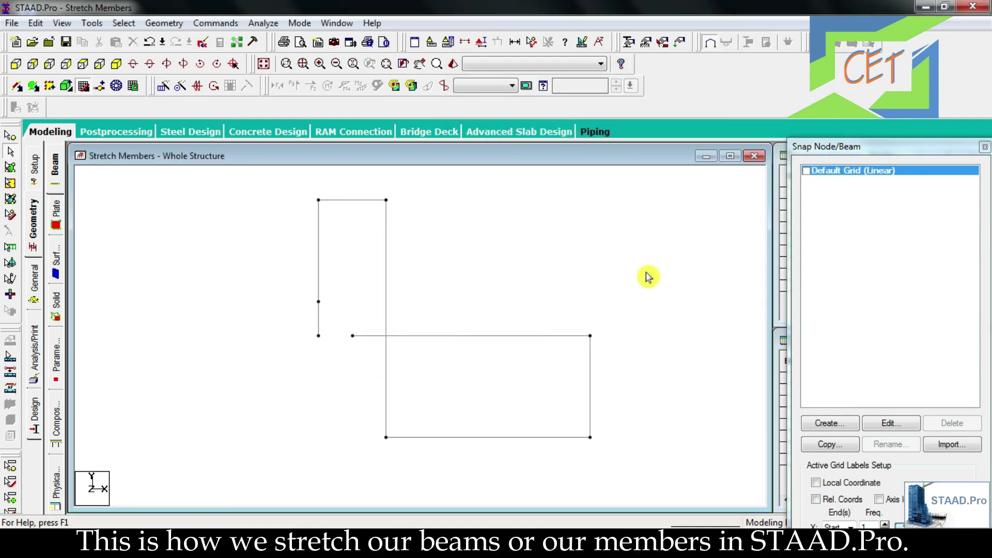